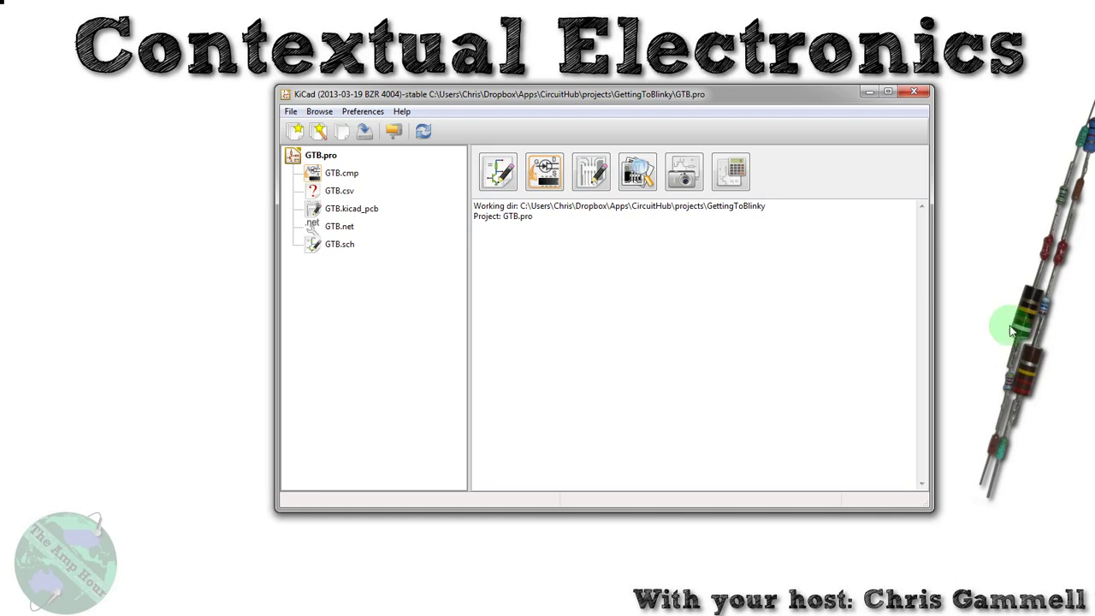
- Open GTB.kicad_pcb in Pcbnew from the project manager and zoom to view the routed board
left_click_drag(550, 99, 491, 99)
left_click(526, 172)
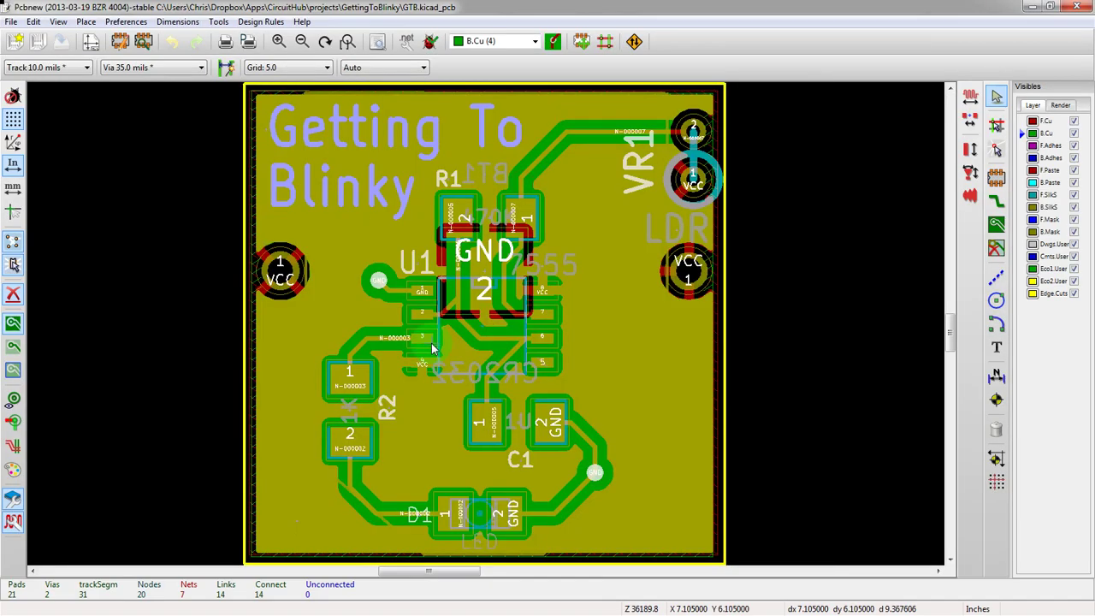
scroll(491, 317, "down", 3)
scroll(491, 318, "up", 2)
scroll(487, 330, "down", 3)
scroll(488, 329, "down", 2)
scroll(487, 330, "up", 2)
scroll(487, 329, "down", 3)
scroll(488, 330, "up", 1)
scroll(486, 329, "up", 5)
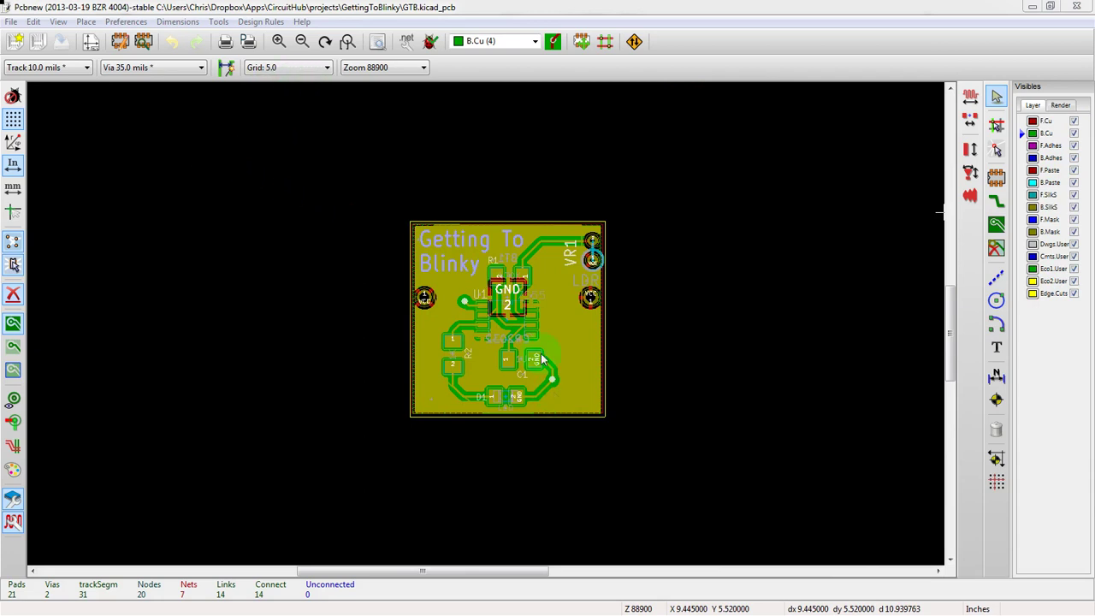
- Open the Plot dialog and review the output formats, keeping Gerber with output to Gerber/
left_click(248, 51)
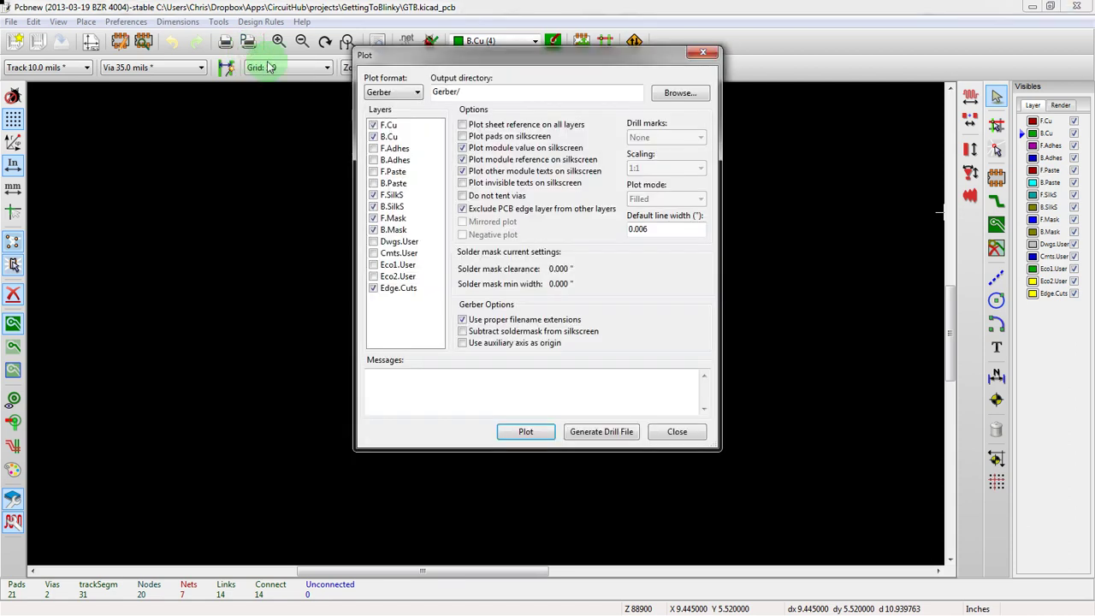
left_click(410, 94)
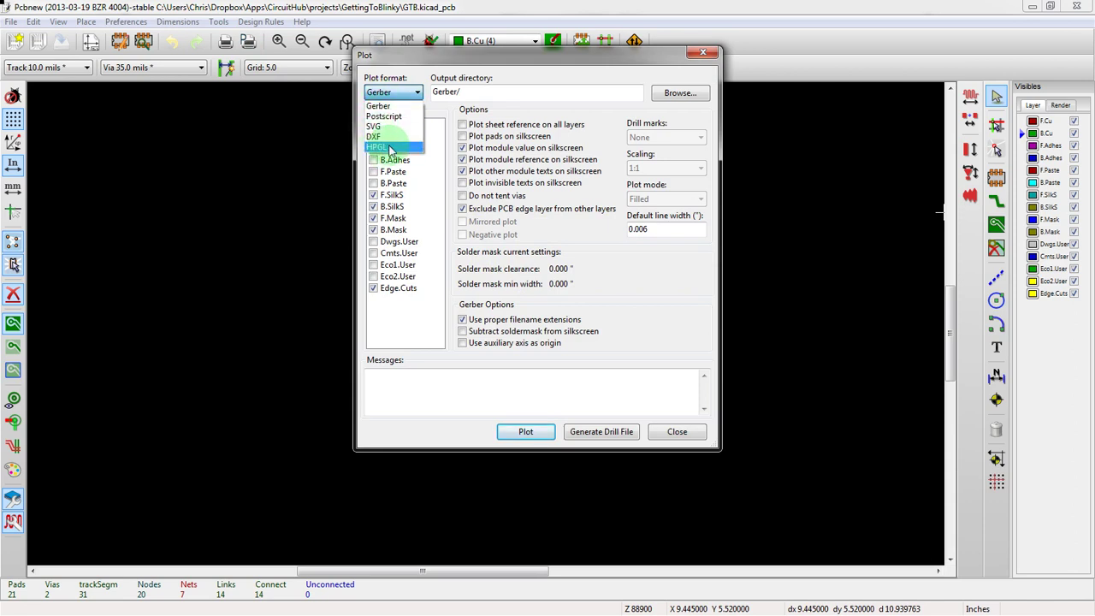
left_click(603, 293)
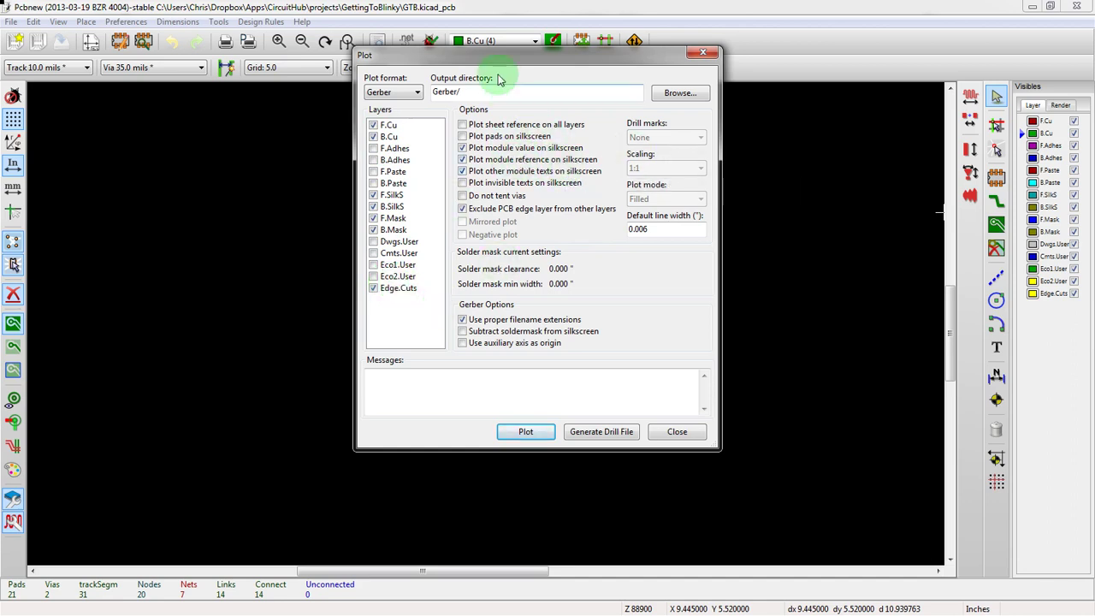
- Move the Plot dialog to the left so the board is visible
left_click_drag(486, 57, 158, 93)
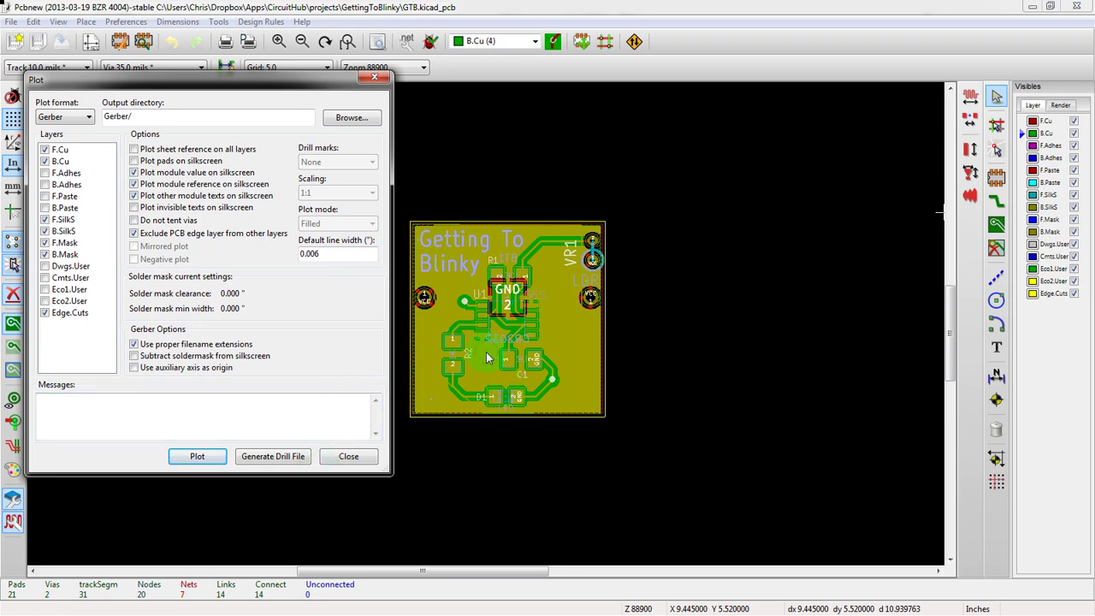
- Close the Plot dialog, zoom into C1 and inspect the actions for its 1U text without choosing any
left_click(348, 457)
scroll(536, 369, "up", 5)
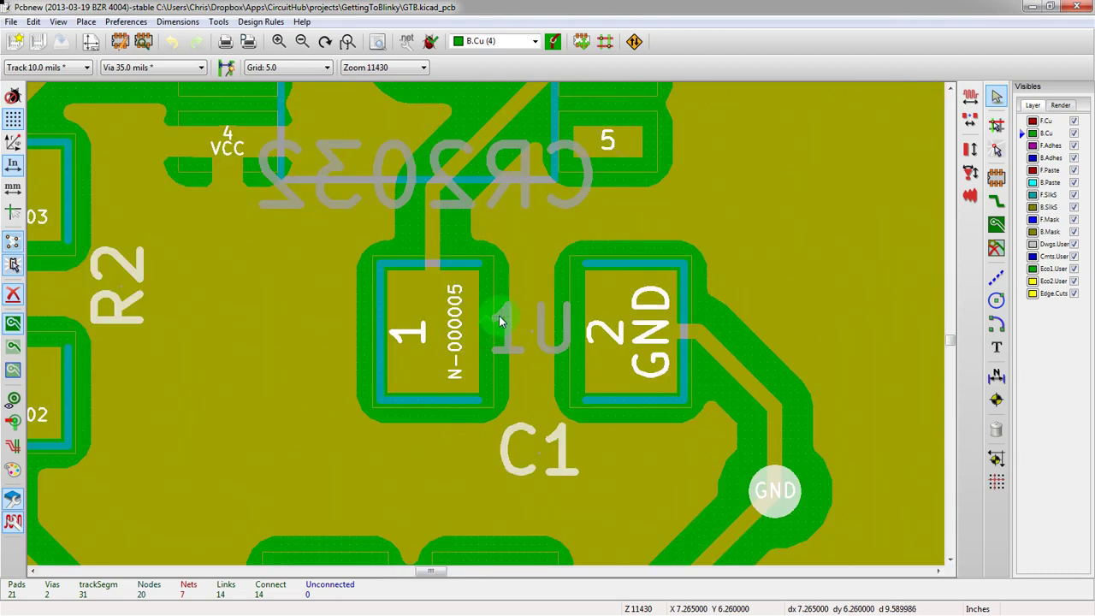
scroll(488, 325, "up", 2)
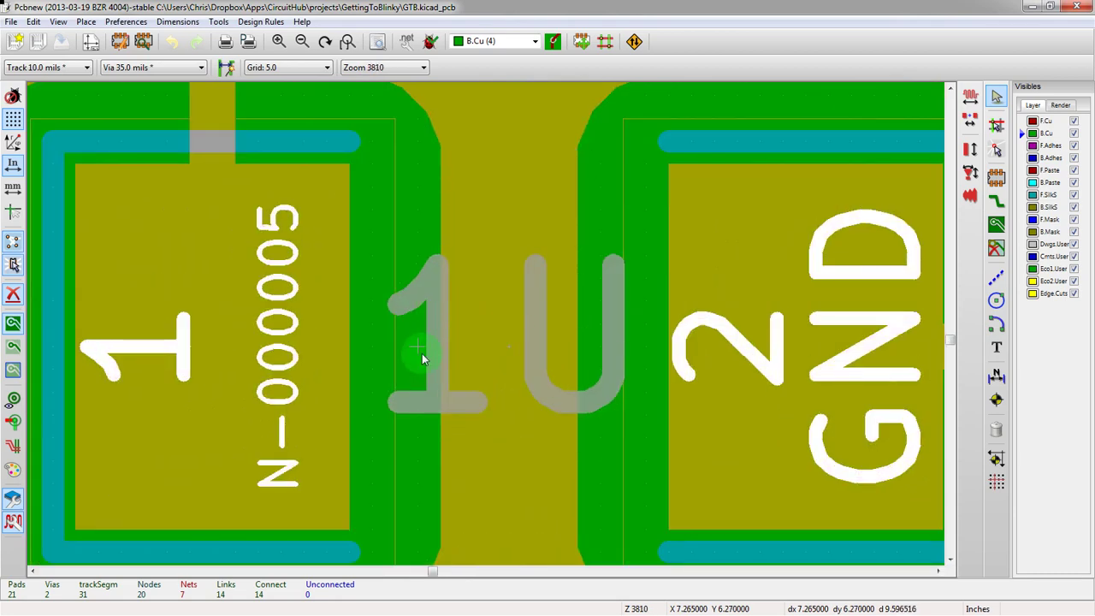
right_click(539, 318)
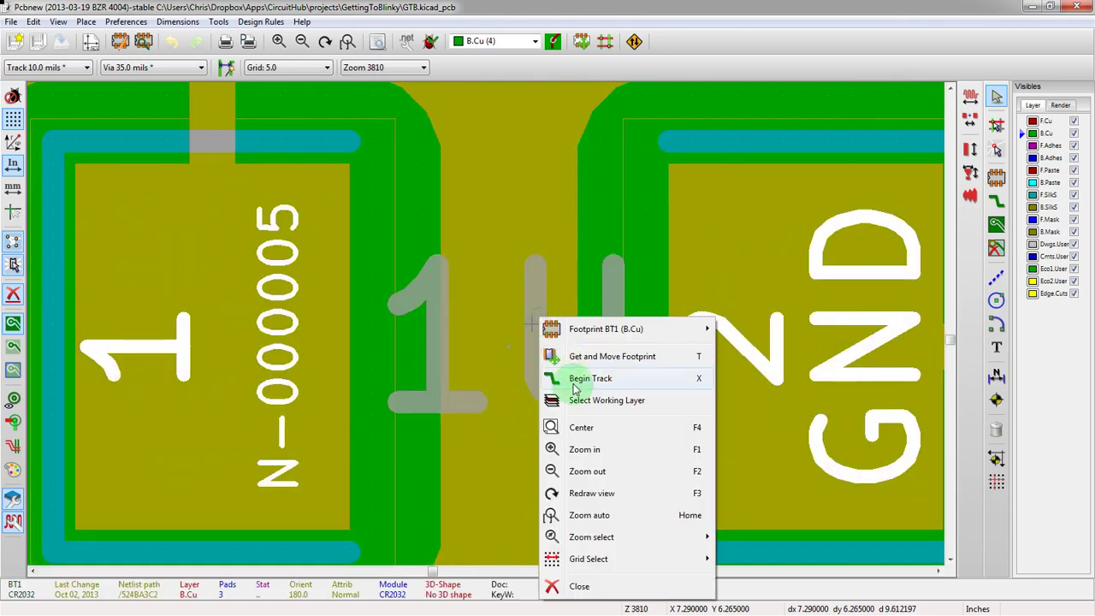
key("Escape")
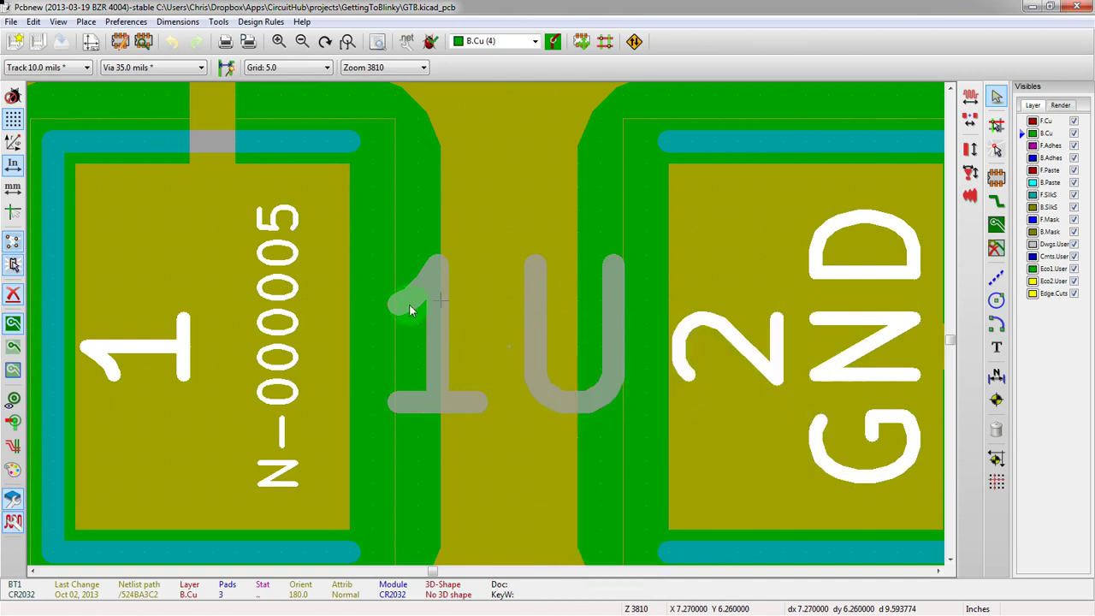
scroll(431, 344, "up", 1)
scroll(486, 323, "down", 2)
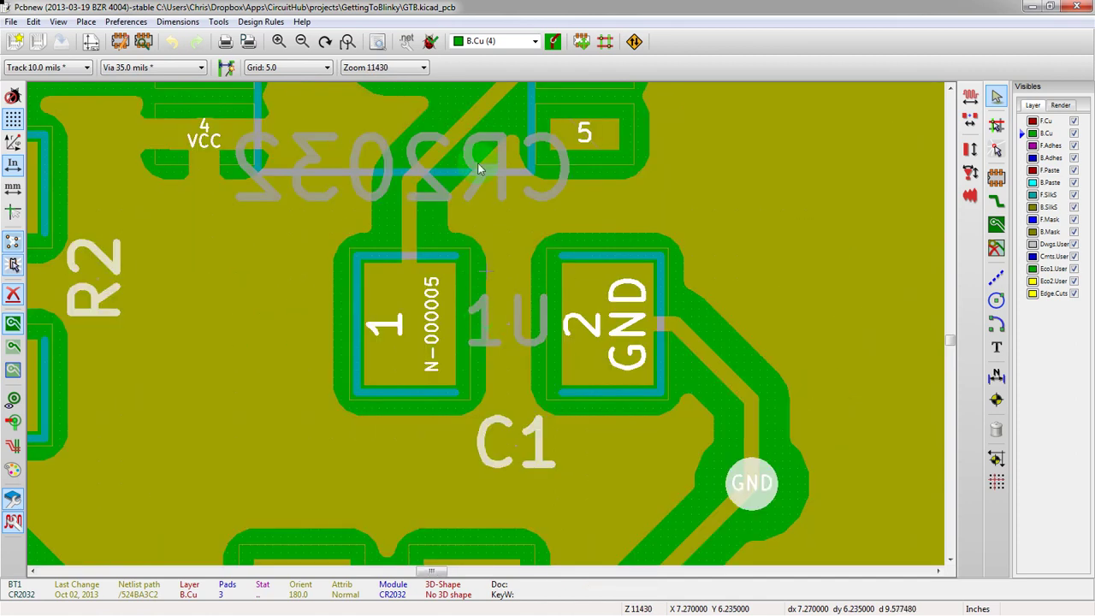
- Make F.Cu the working layer, then inspect C1's 1U value text properties without changing them
left_click(496, 41)
left_click(475, 52)
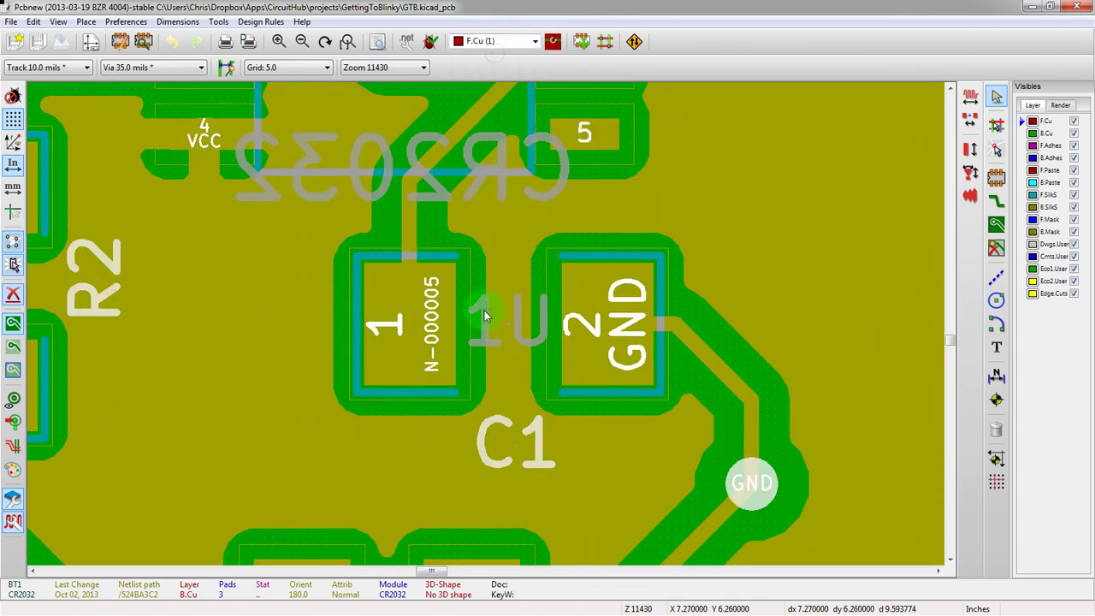
double_click(484, 311)
left_click(500, 345)
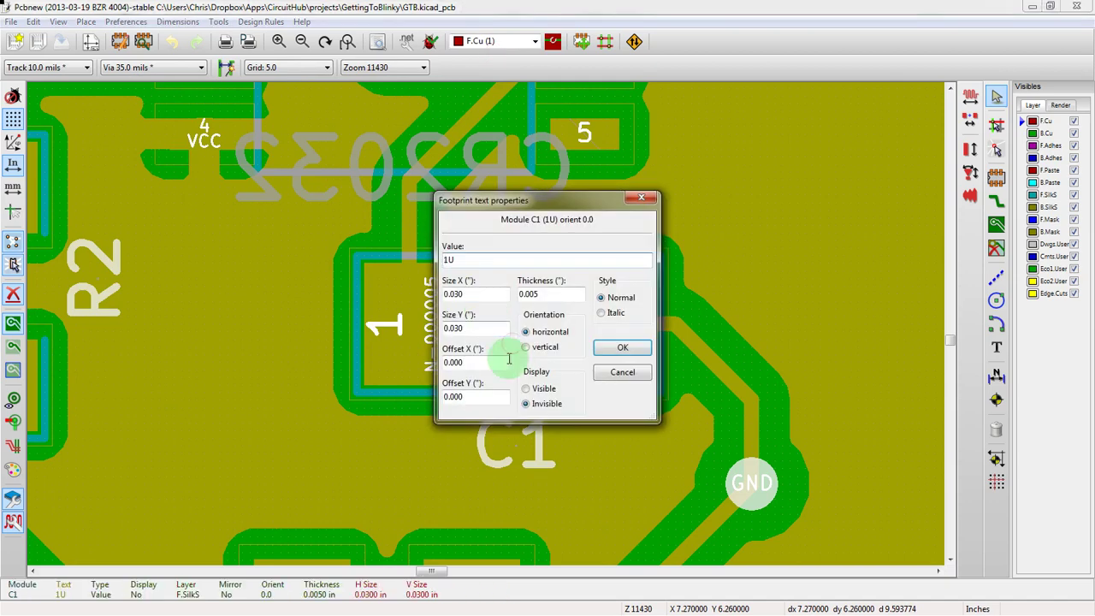
left_click(622, 373)
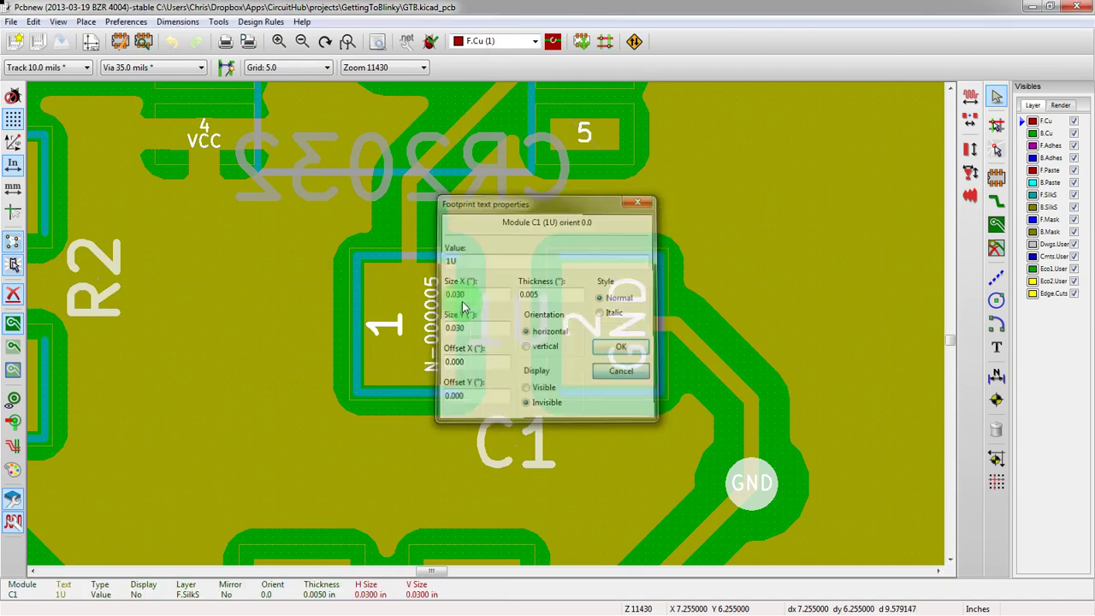
scroll(493, 317, "down", 2)
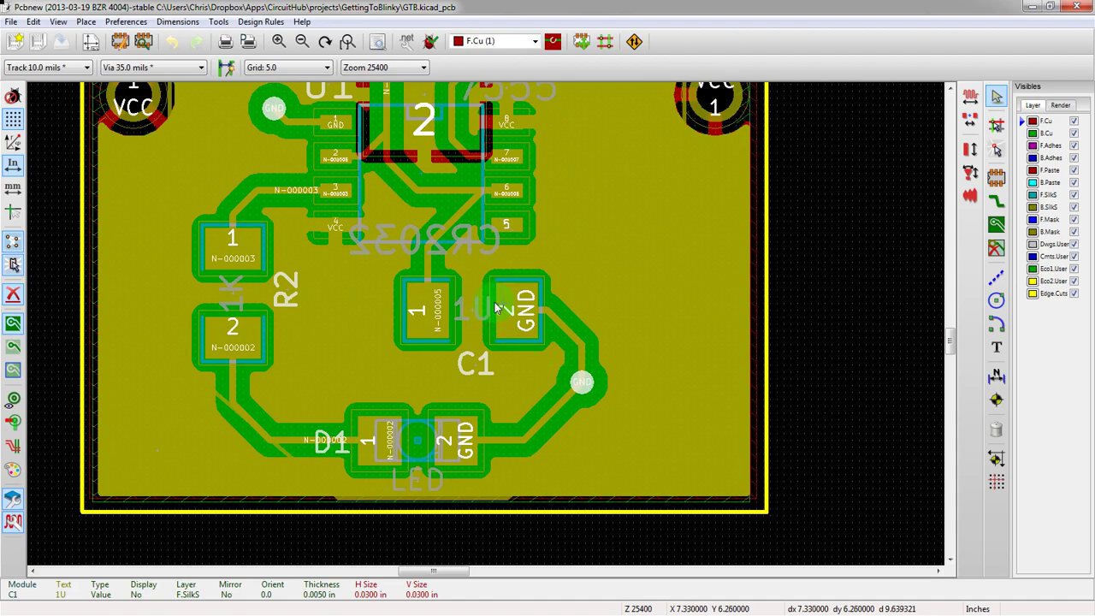
scroll(485, 327, "up", 2)
scroll(485, 327, "down", 2)
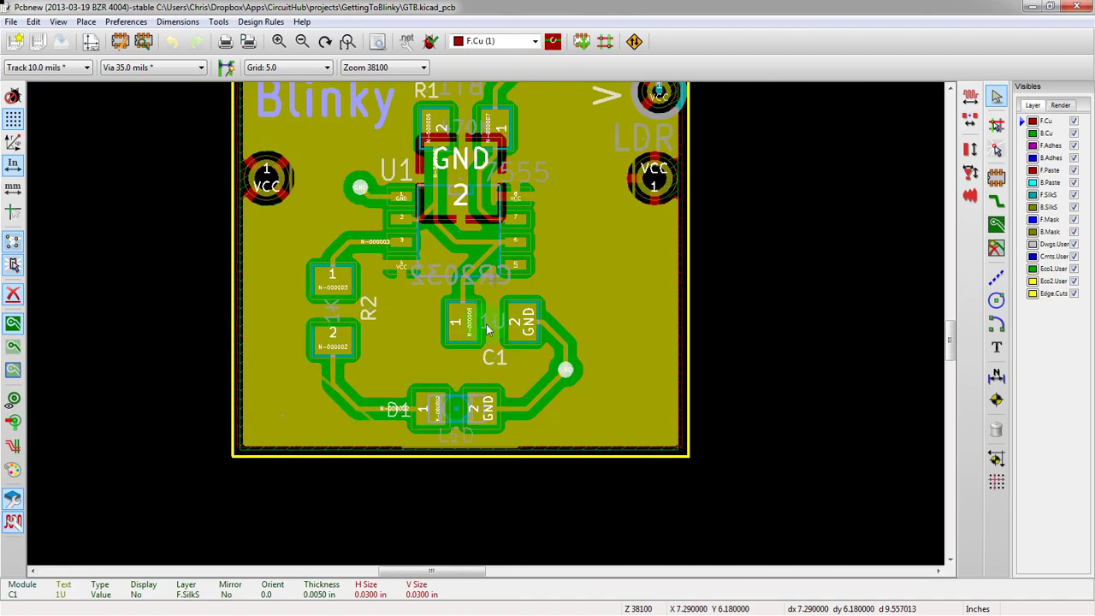
scroll(488, 329, "up", 1)
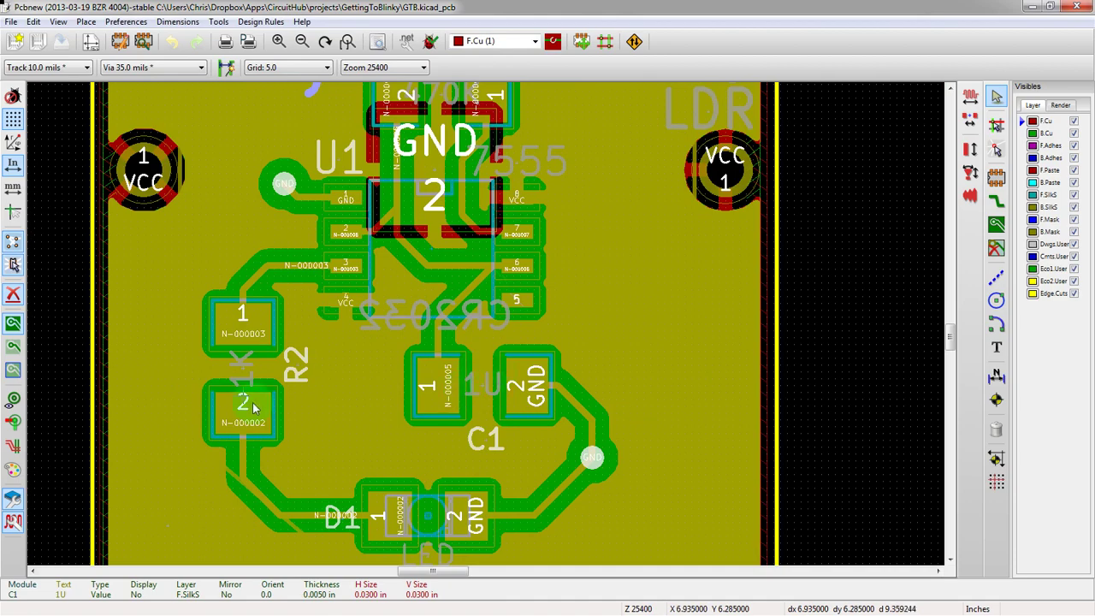
scroll(402, 501, "down", 2)
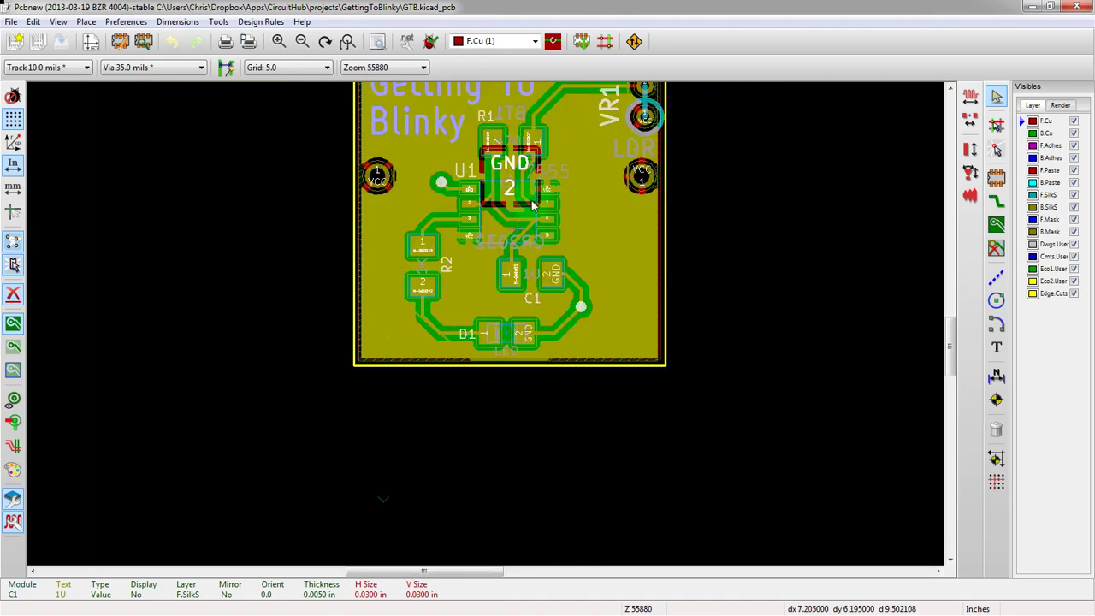
scroll(472, 301, "down", 2)
left_click(247, 41)
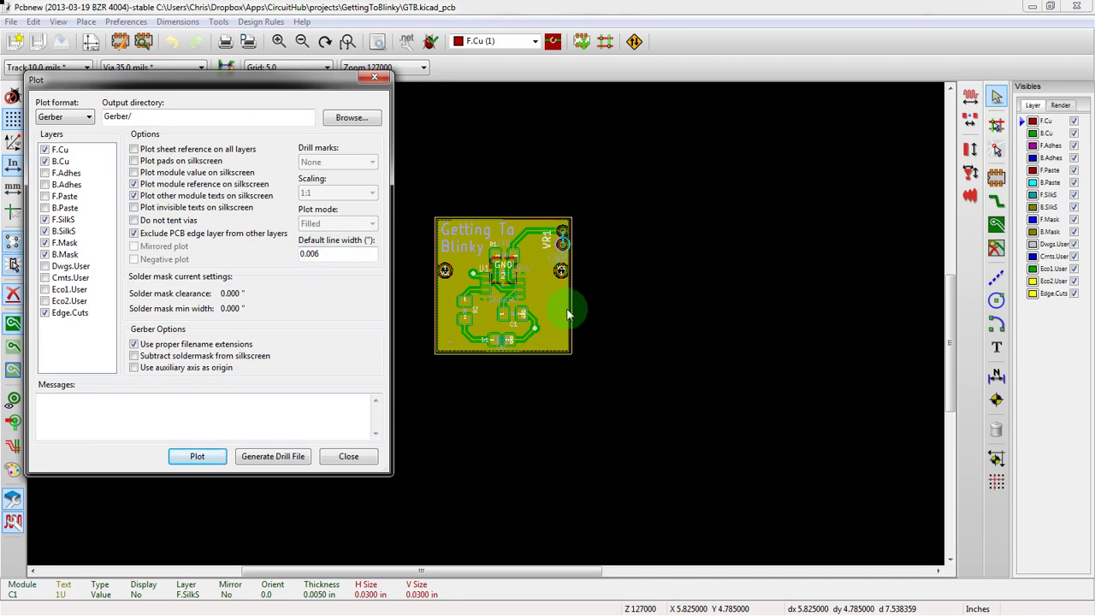
left_click(374, 77)
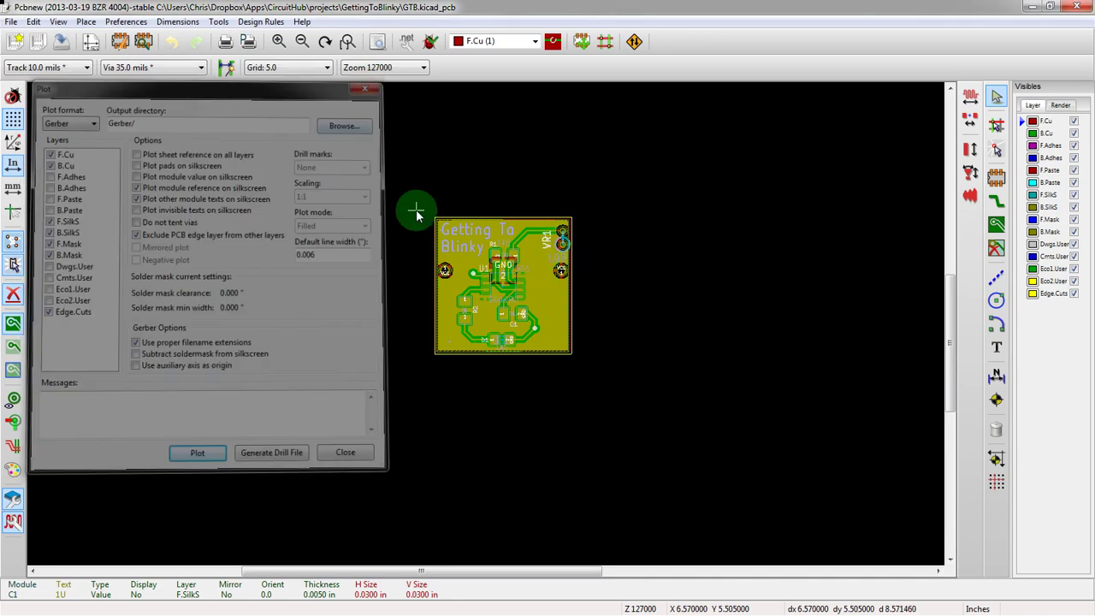
scroll(417, 214, "up", 3)
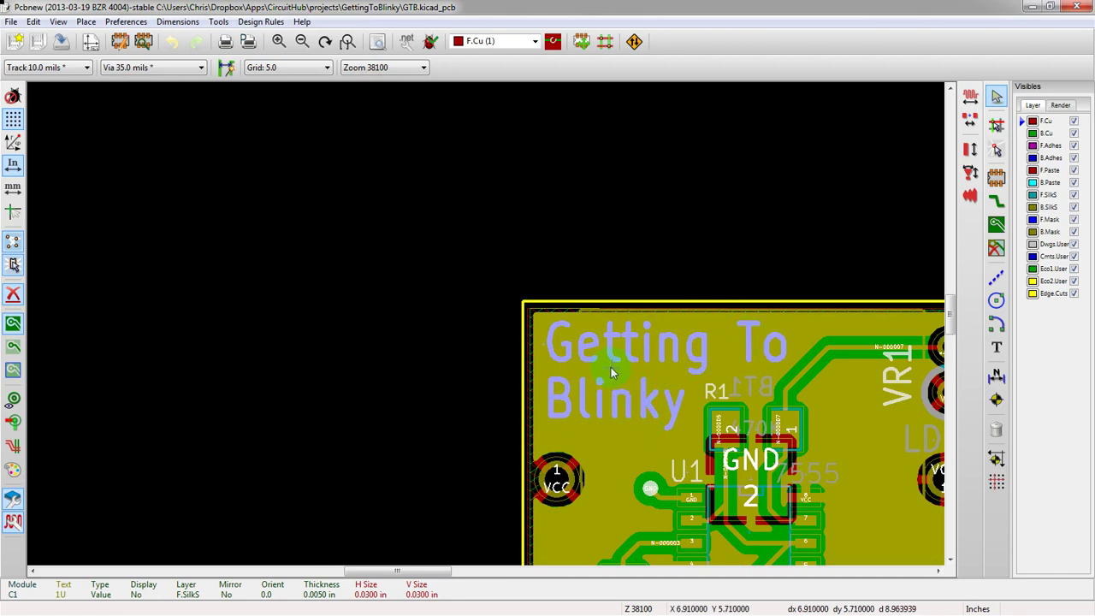
scroll(514, 323, "down", 2)
scroll(486, 323, "up", 2)
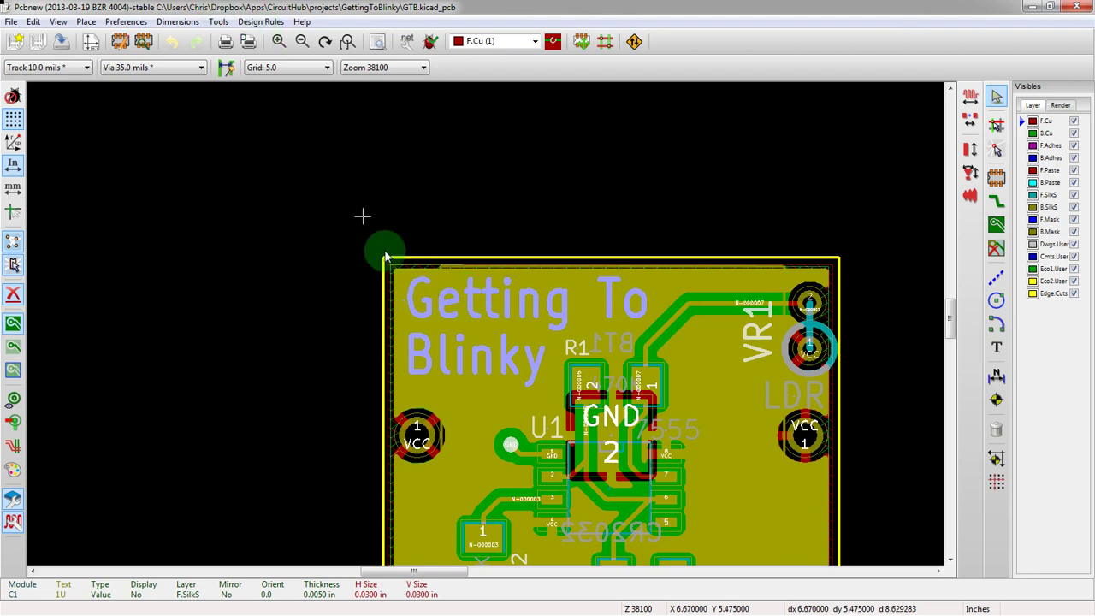
- Plot the copper, silkscreen, mask and Edge.Cuts layers as Gerber files into Gerber/
left_click(247, 41)
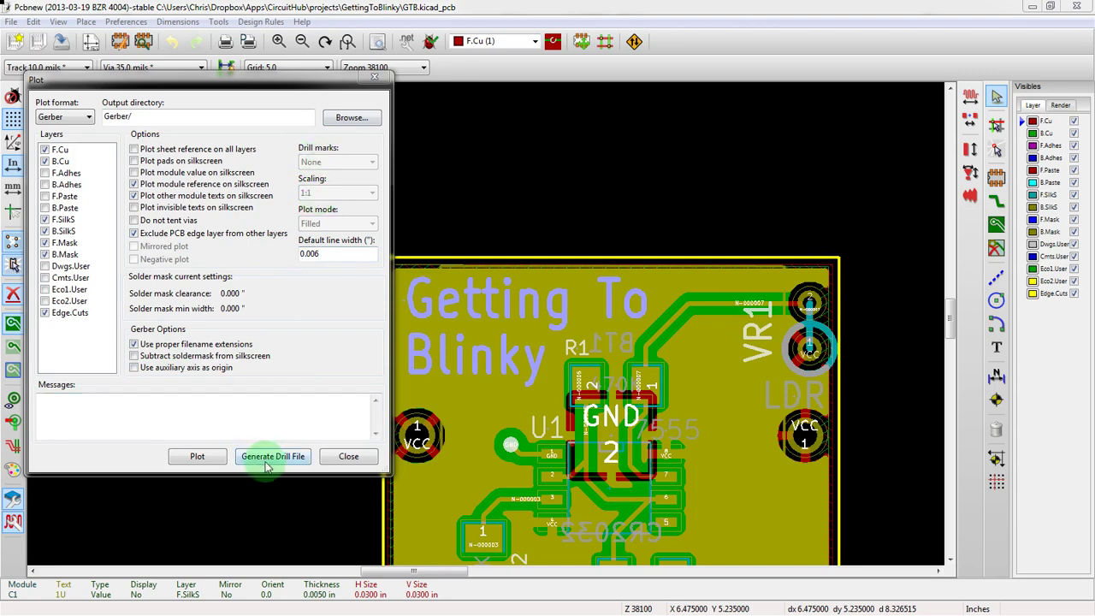
left_click(215, 458)
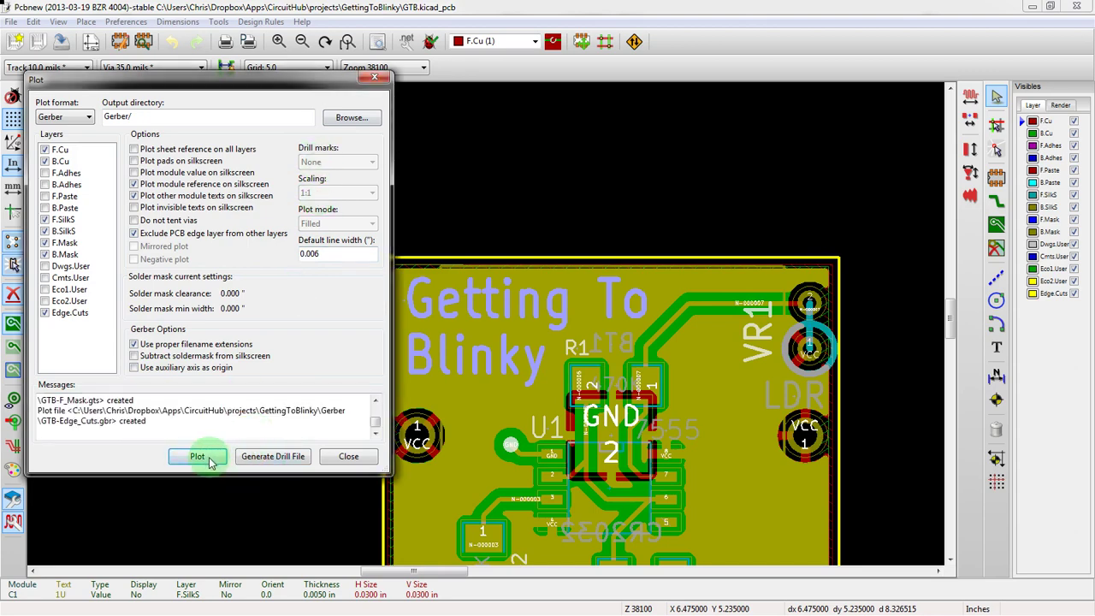
left_click_drag(171, 428, 8, 376)
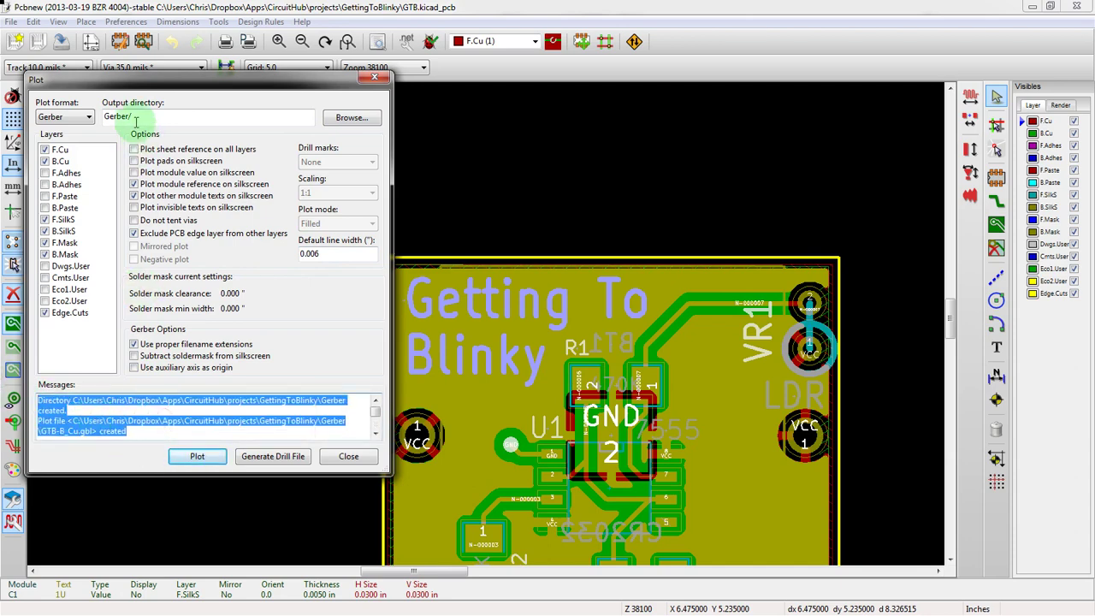
- Open drill file generation beside the plot settings and confirm Minimal header stays enabled
left_click(262, 460)
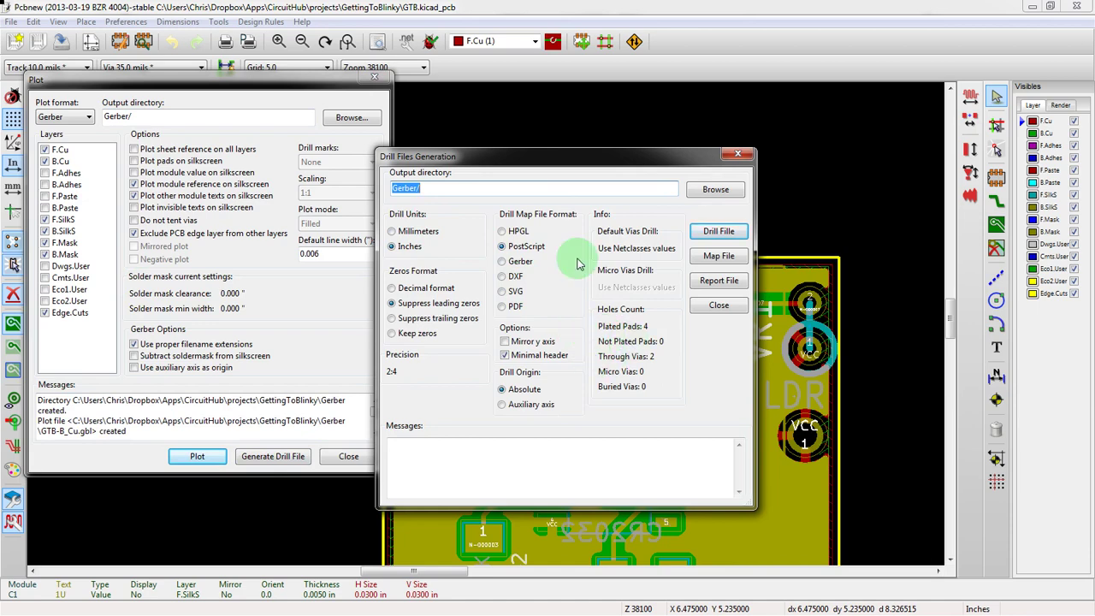
left_click_drag(539, 156, 191, 136)
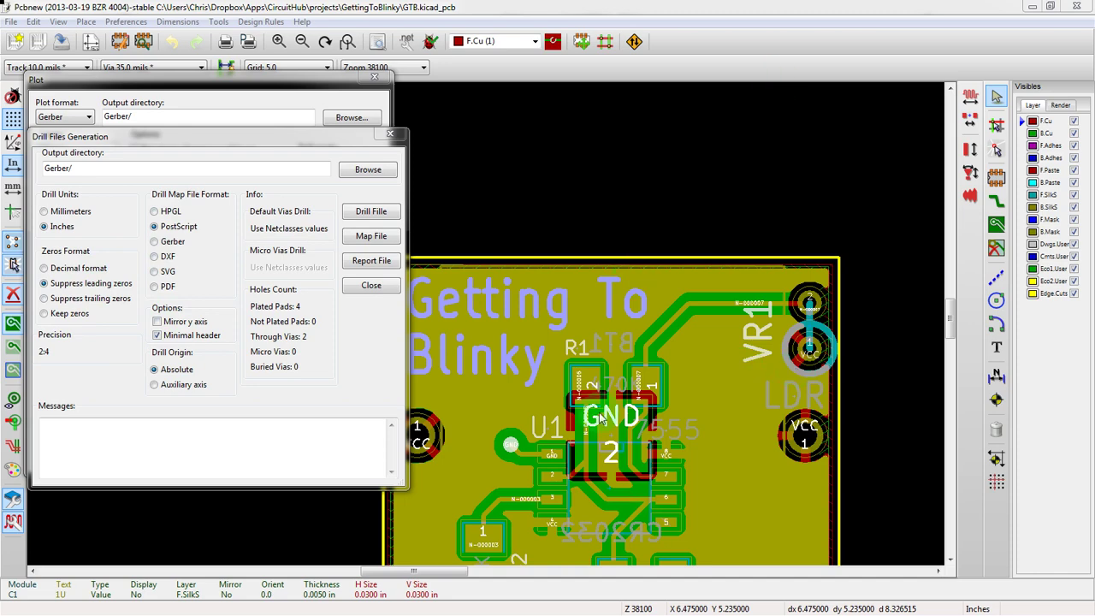
left_click(159, 335)
left_click(158, 335)
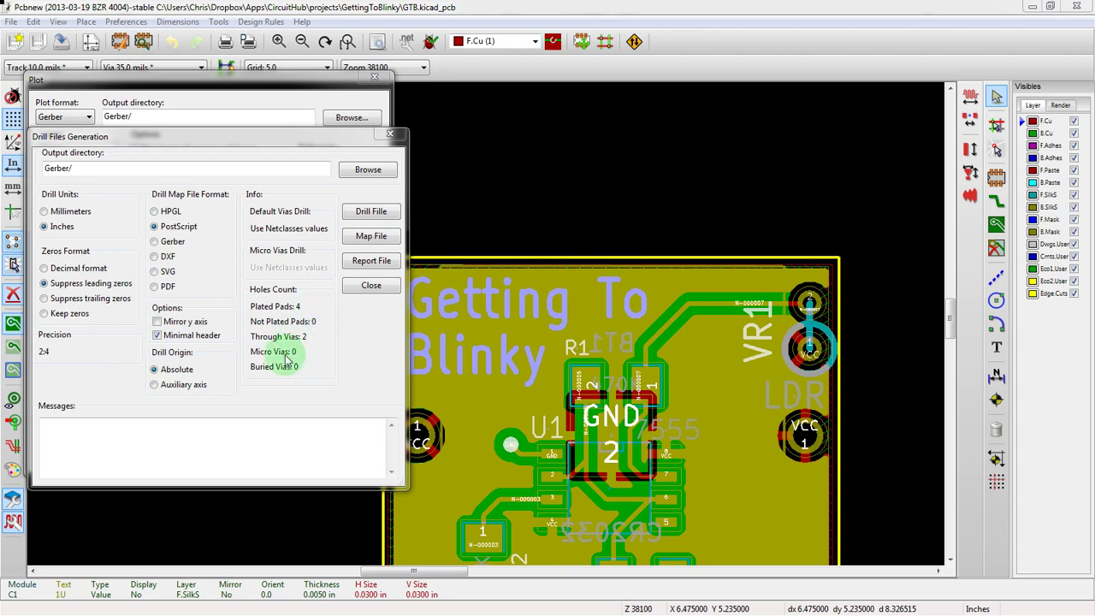
- Write the GTB.drl drill file, then close both the drill and plot dialogs
left_click(363, 214)
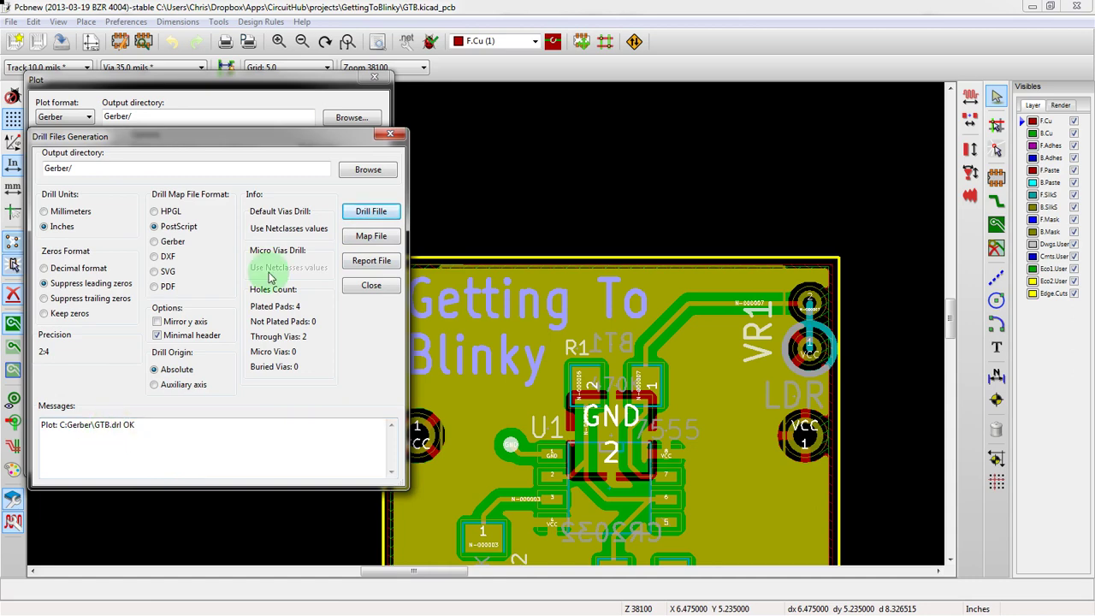
left_click(372, 286)
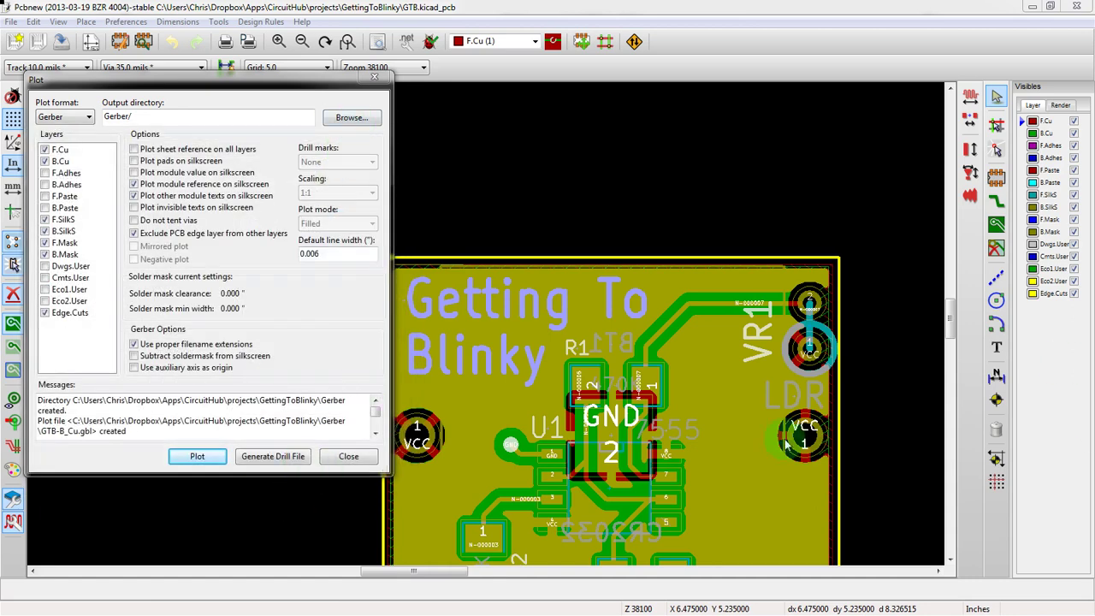
left_click(349, 459)
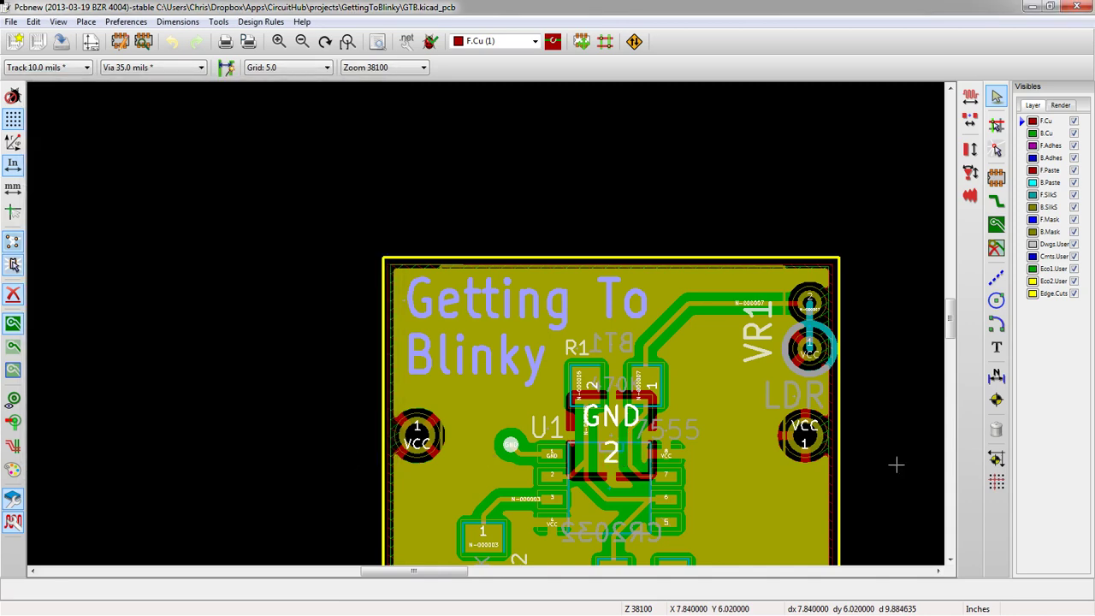
- Launch GerbView and load the seven GTB Gerber files from the Gerber folder plus GTB.drl
key("alt+Tab")
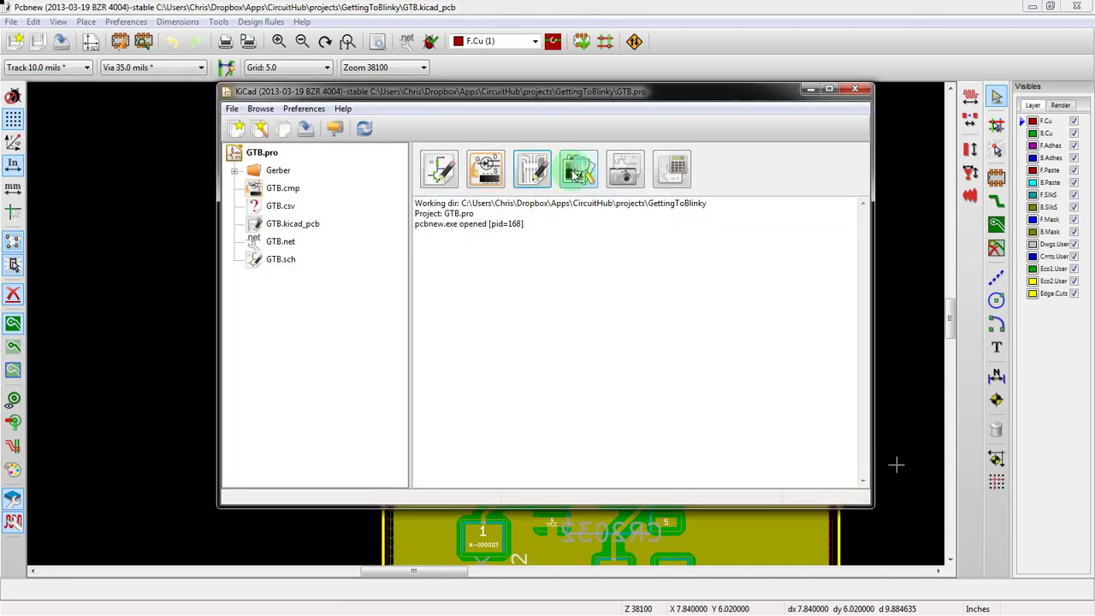
left_click(576, 172)
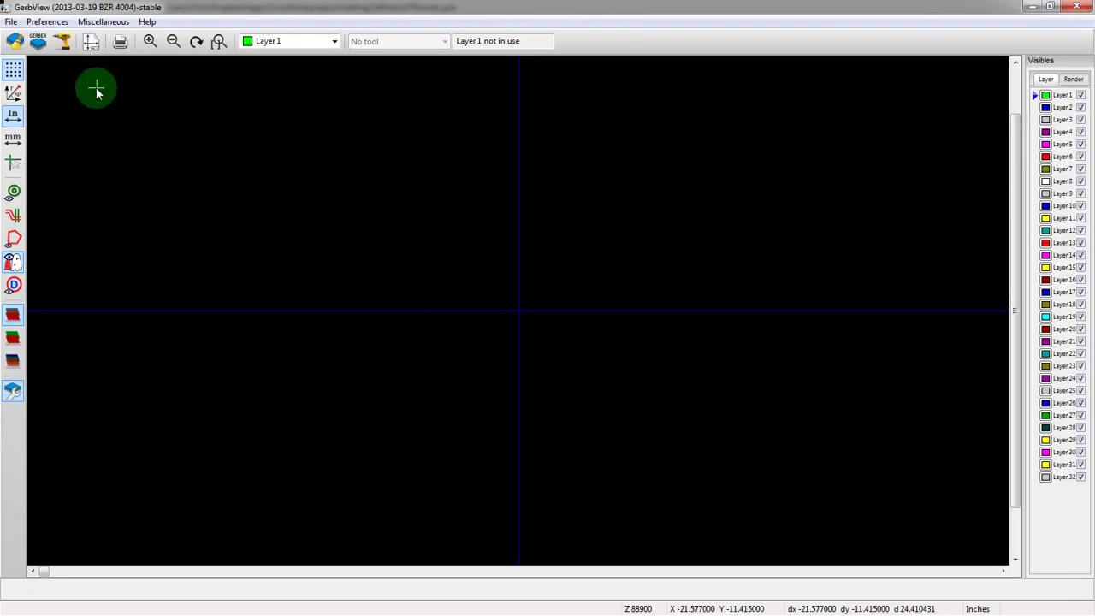
left_click(38, 41)
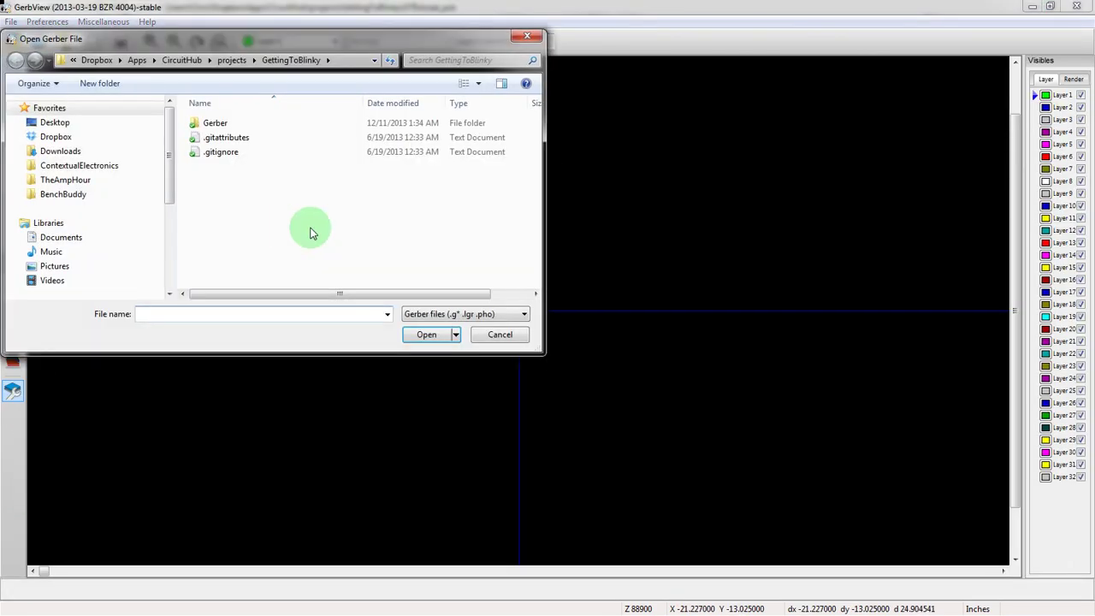
double_click(205, 123)
left_click_drag(255, 242, 193, 107)
left_click(423, 335)
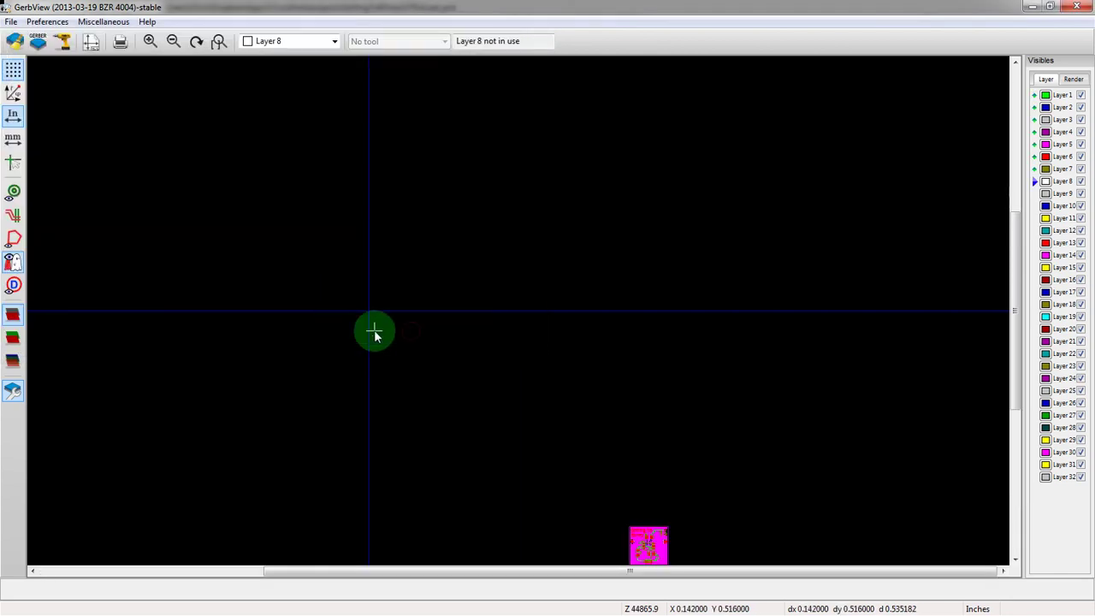
left_click(61, 42)
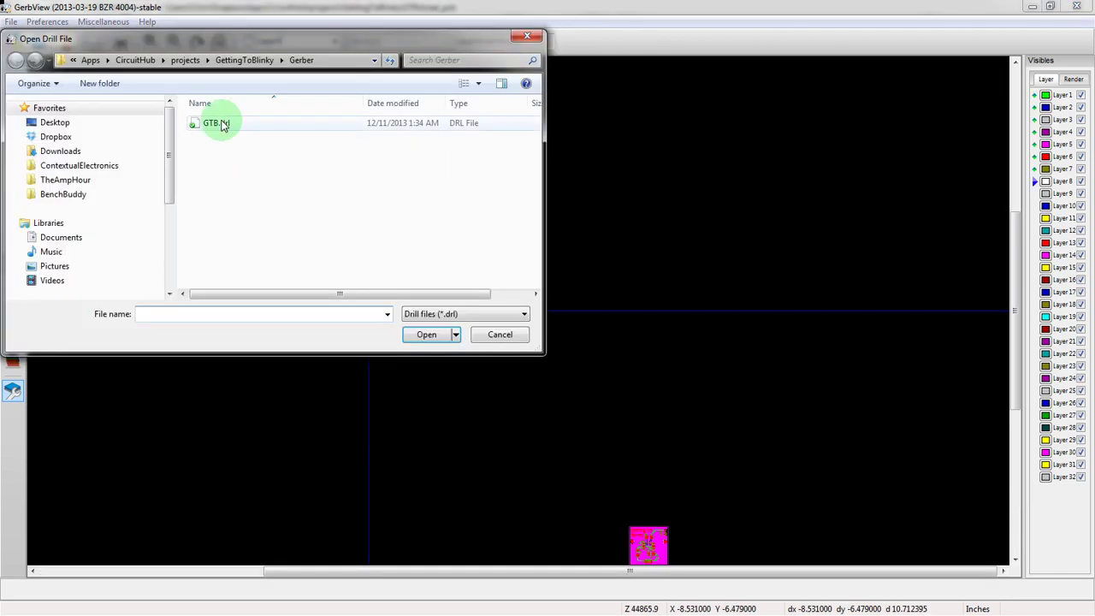
double_click(221, 124)
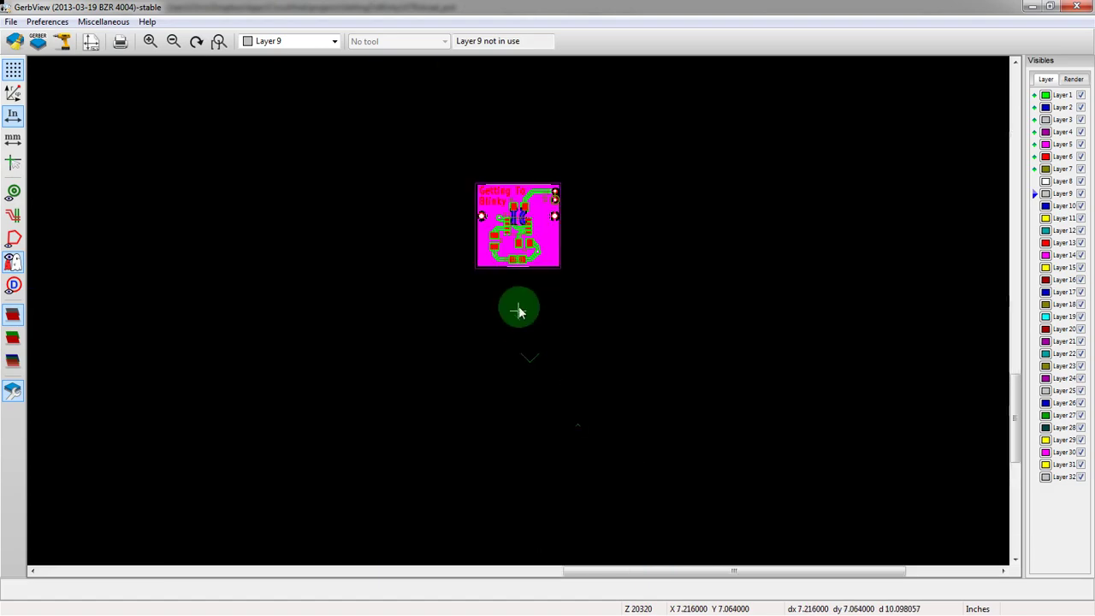
scroll(515, 245, "up", 5)
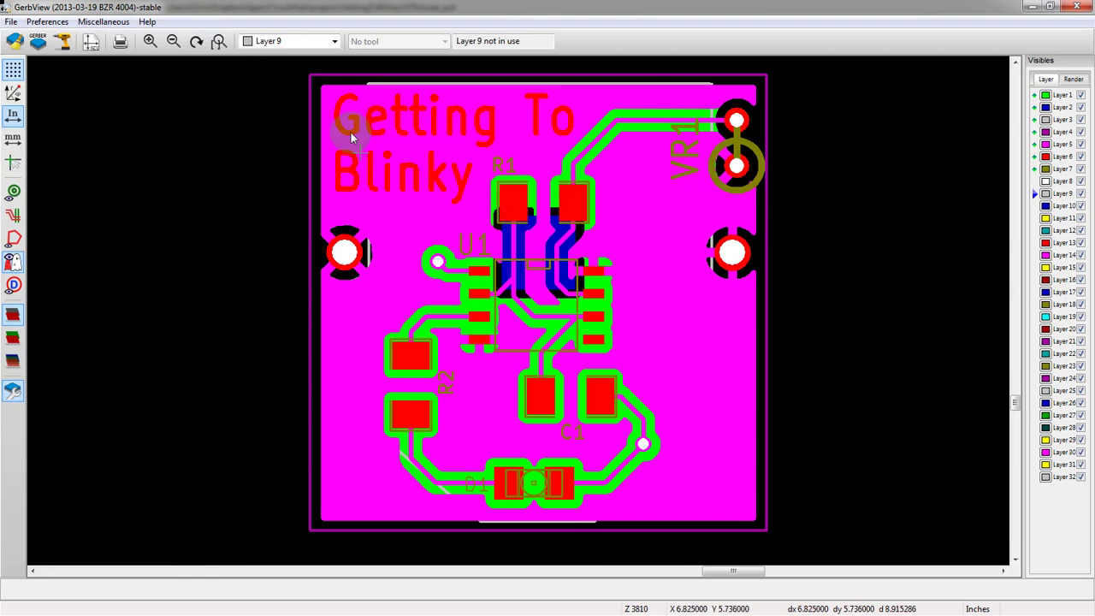
scroll(342, 210, "down", 2)
scroll(546, 332, "up", 1)
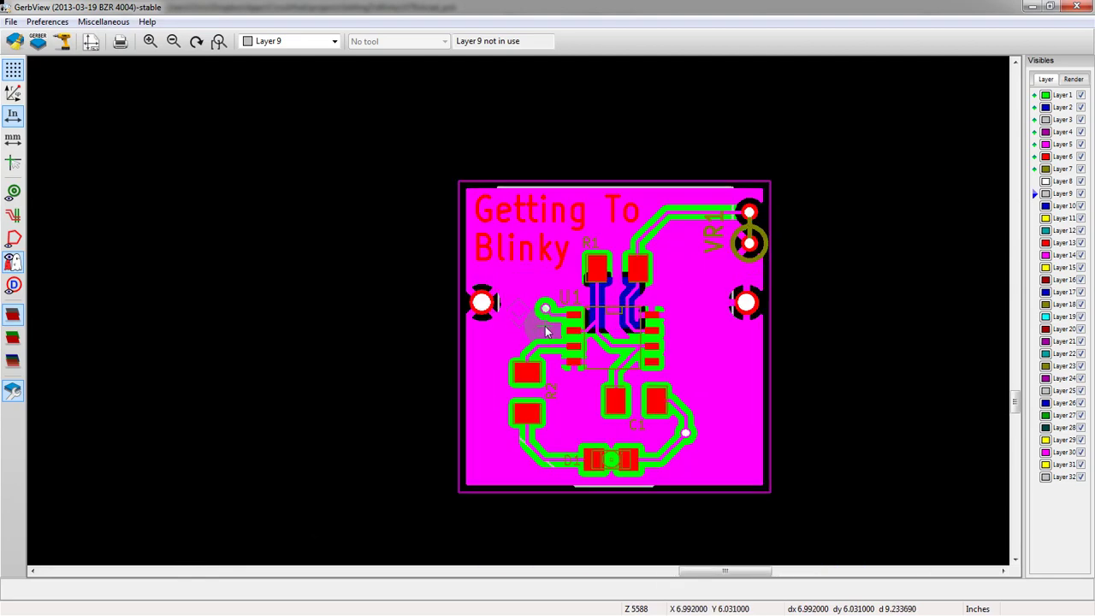
scroll(564, 329, "down", 1)
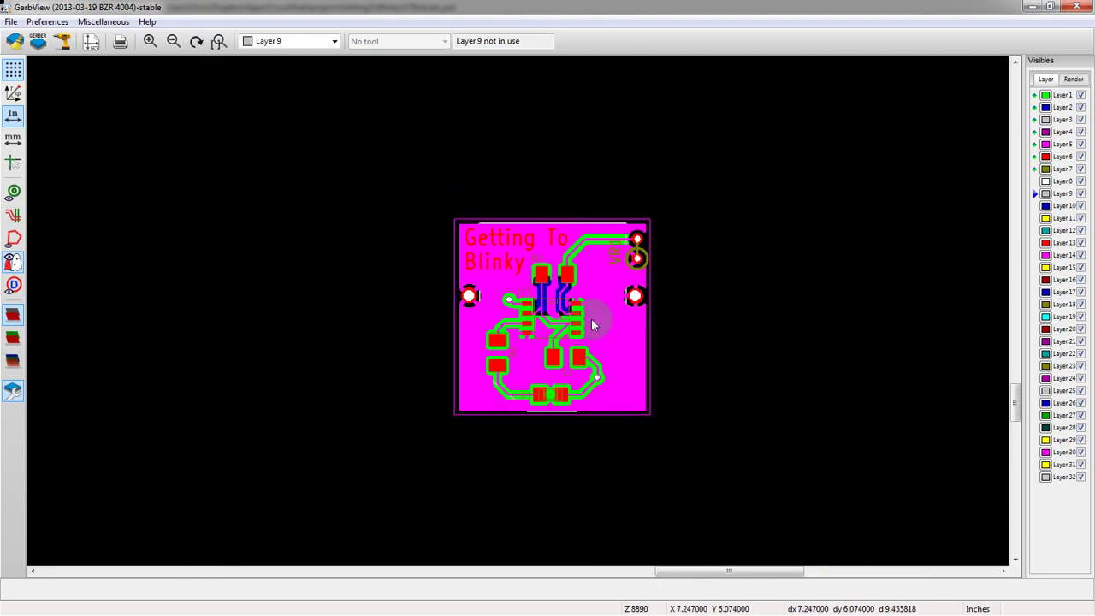